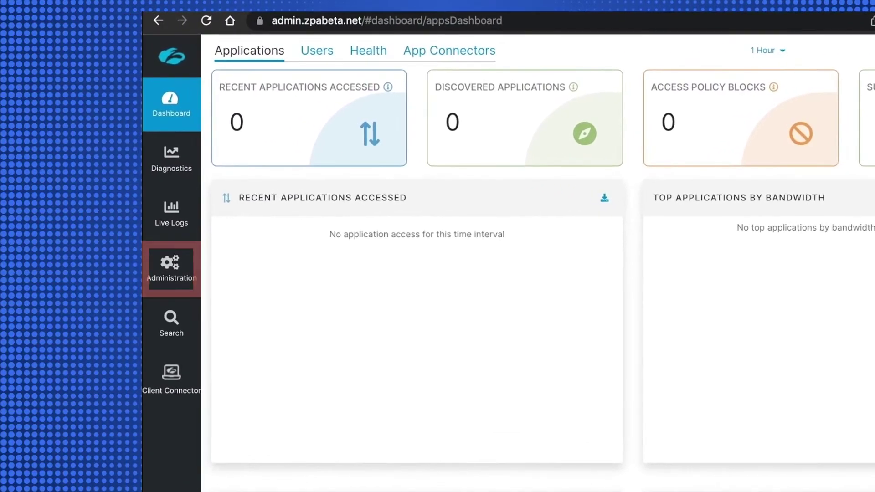
- Start a new IdP configuration from Administration > IdP Configuration
{"action": "left_click", "coordinate": [168, 273]}
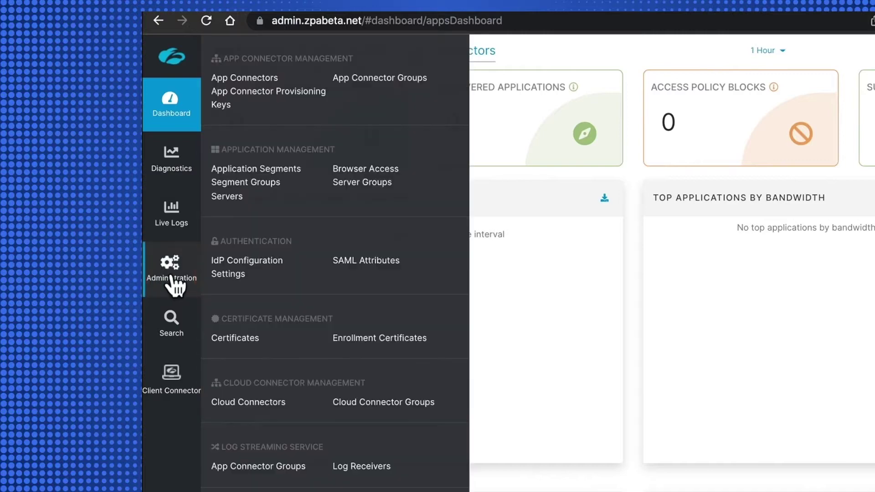
{"action": "left_click", "coordinate": [283, 264]}
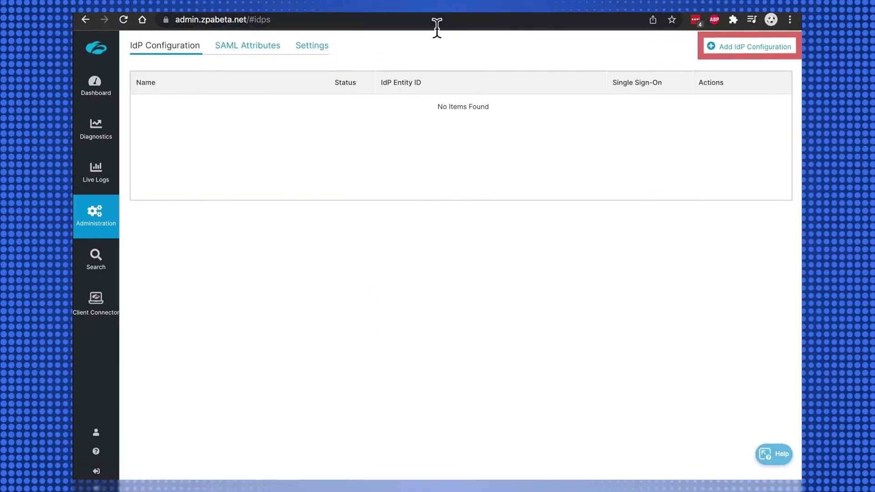
{"action": "left_click", "coordinate": [742, 51]}
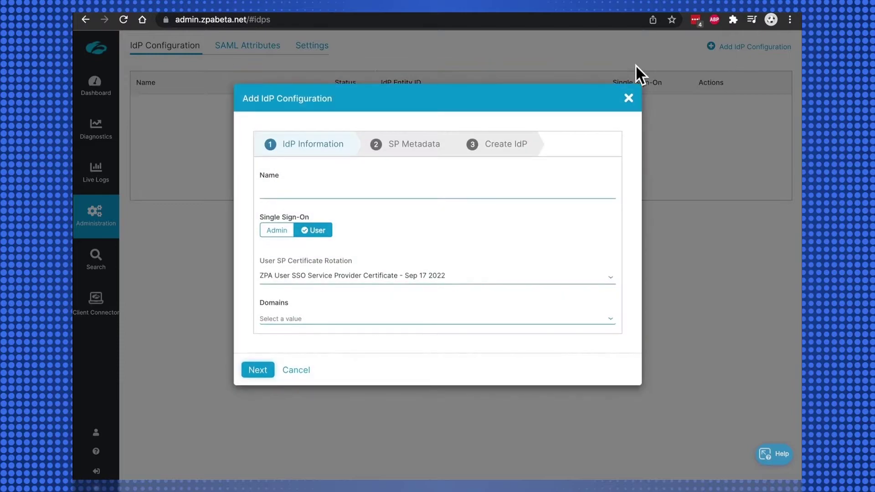
- Name the IdP Okta for User SSO with the testmypacket.com domain and advance to SP Metadata
{"action": "left_click", "coordinate": [324, 190]}
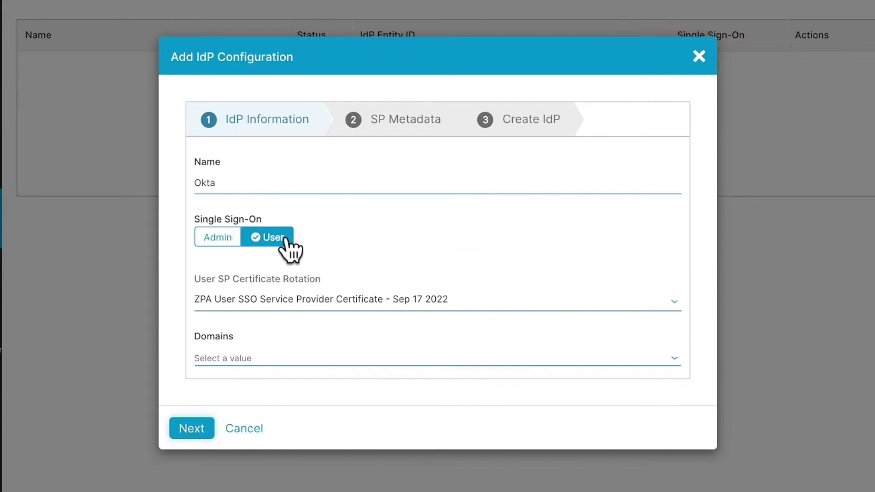
{"action": "left_click", "coordinate": [301, 363]}
{"action": "left_click", "coordinate": [271, 410]}
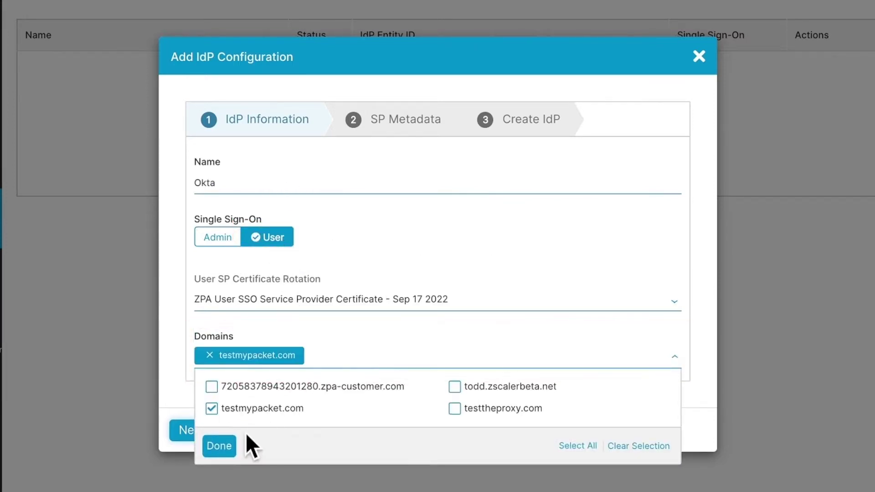
{"action": "left_click", "coordinate": [219, 446]}
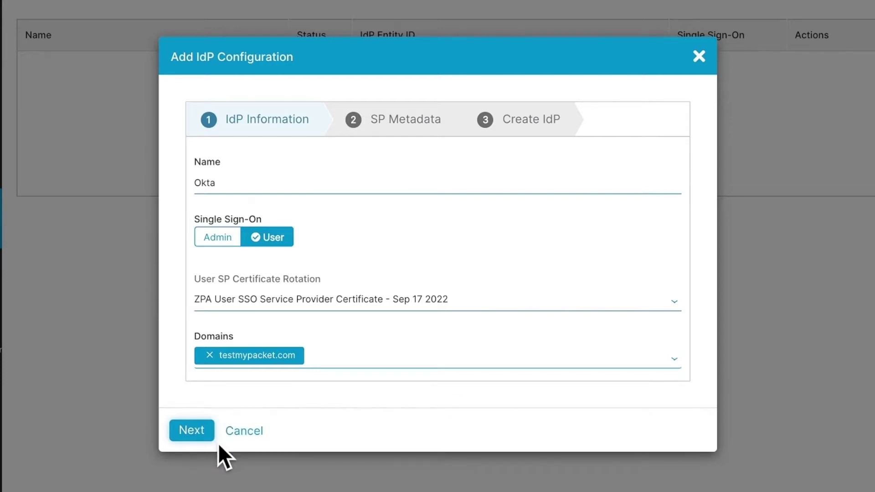
{"action": "left_click", "coordinate": [211, 438]}
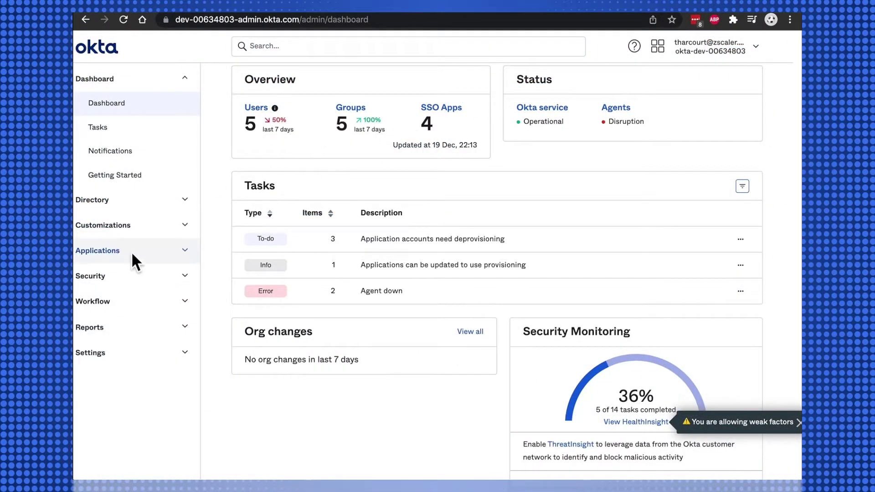
- Search the Okta app catalog for 'zscaler' and add the Zscaler Private Access 2.0 integration
{"action": "left_click", "coordinate": [119, 254]}
{"action": "left_click", "coordinate": [133, 276]}
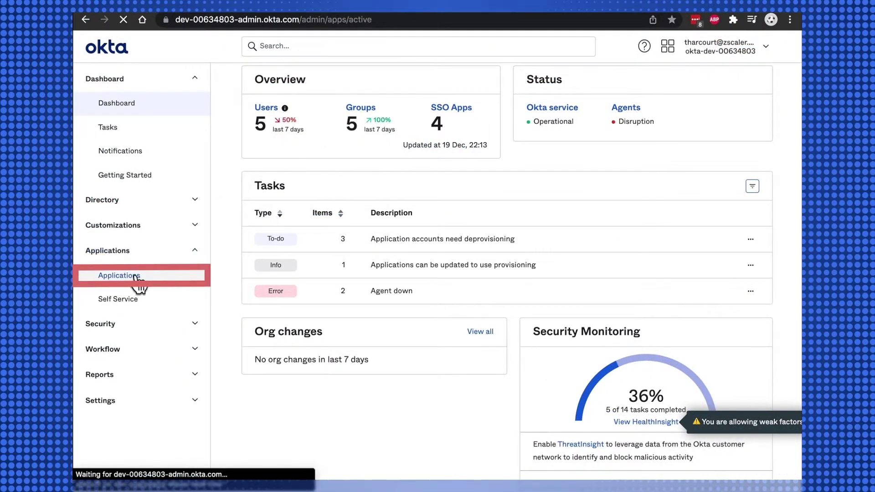
{"action": "left_click", "coordinate": [370, 190]}
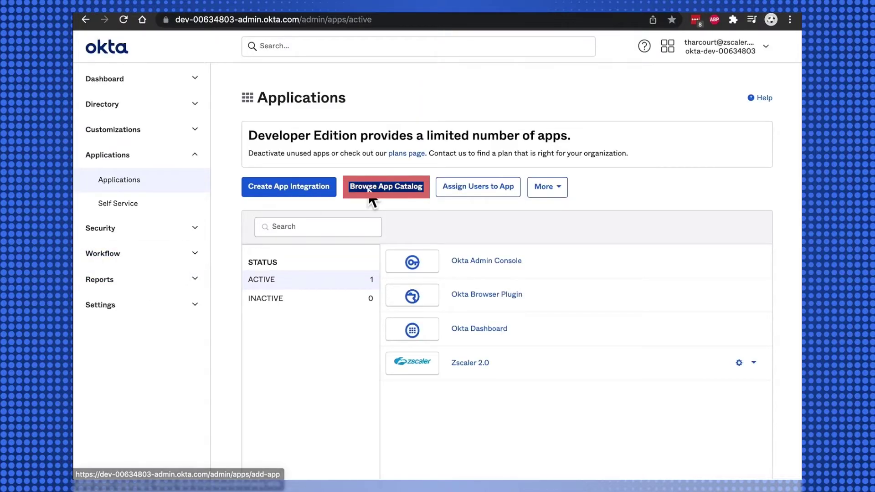
{"action": "left_click", "coordinate": [448, 162]}
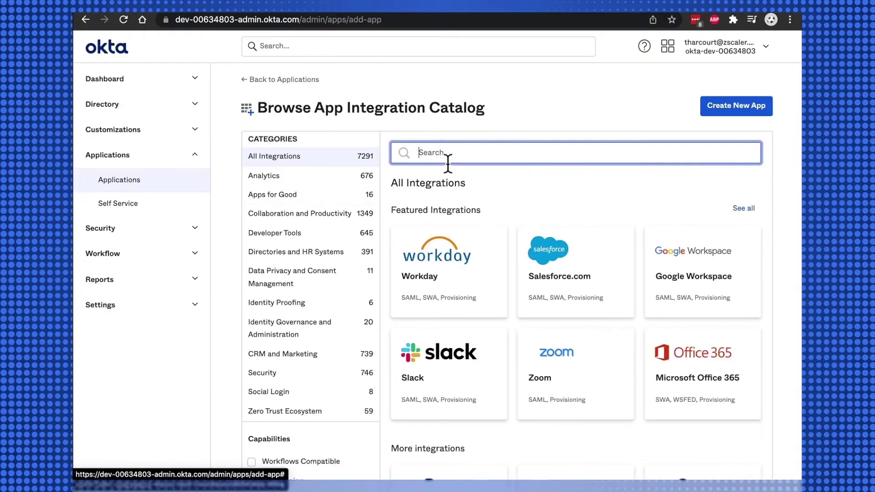
{"action": "type", "text": "zscaler"}
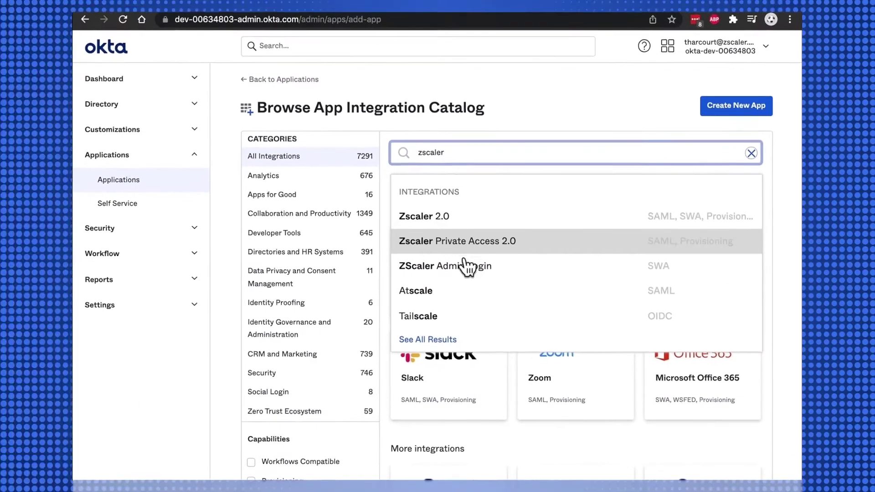
{"action": "left_click", "coordinate": [370, 272]}
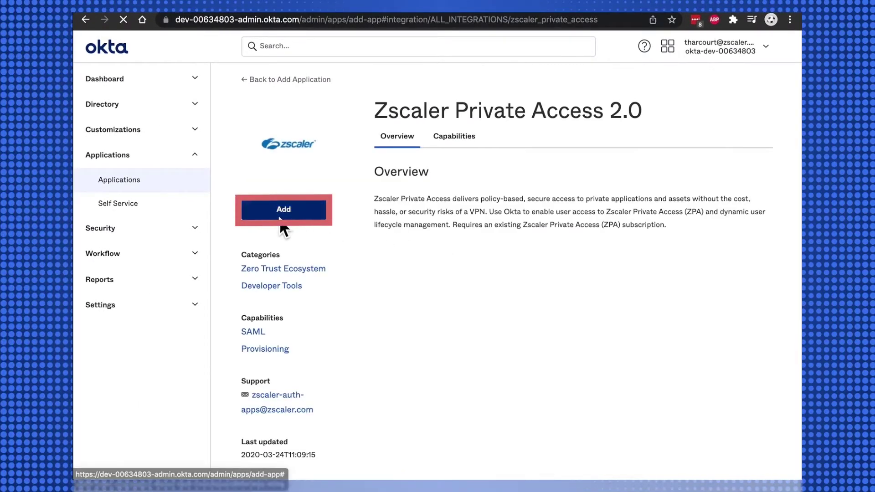
{"action": "left_click", "coordinate": [279, 217]}
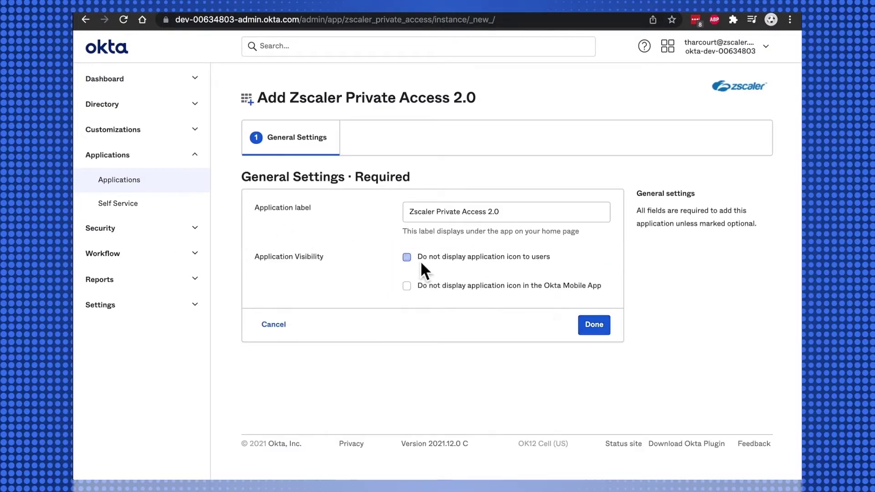
- Create the Zscaler Private Access 2.0 app and make its Sign On settings editable
{"action": "left_click", "coordinate": [593, 324]}
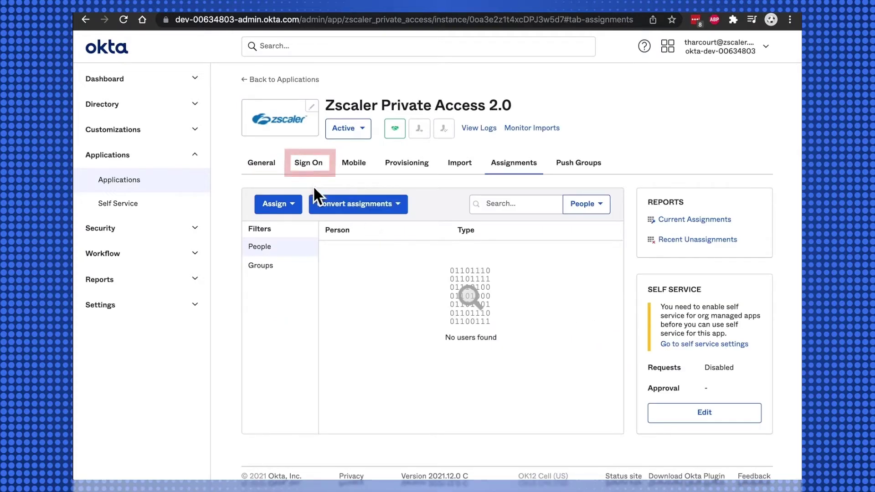
{"action": "left_click", "coordinate": [311, 170]}
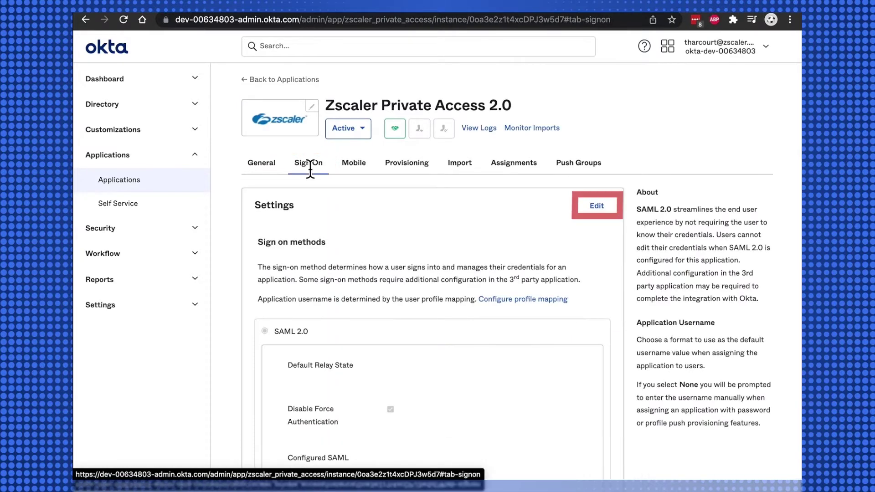
{"action": "left_click", "coordinate": [602, 206]}
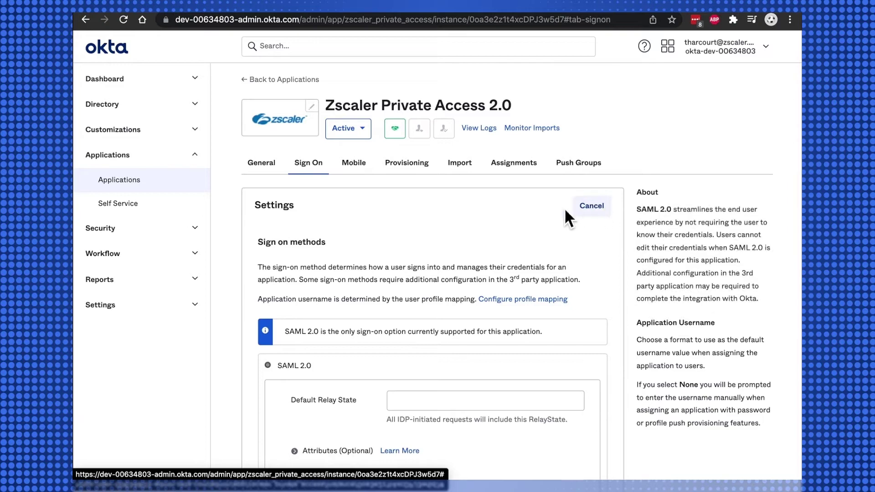
- Set the GroupName attribute filter to Matches regex with the value '*.'
{"action": "scroll", "coordinate": [565, 214], "scroll_direction": "down", "scroll_amount": 3}
{"action": "scroll", "coordinate": [562, 207], "scroll_direction": "down", "scroll_amount": 5}
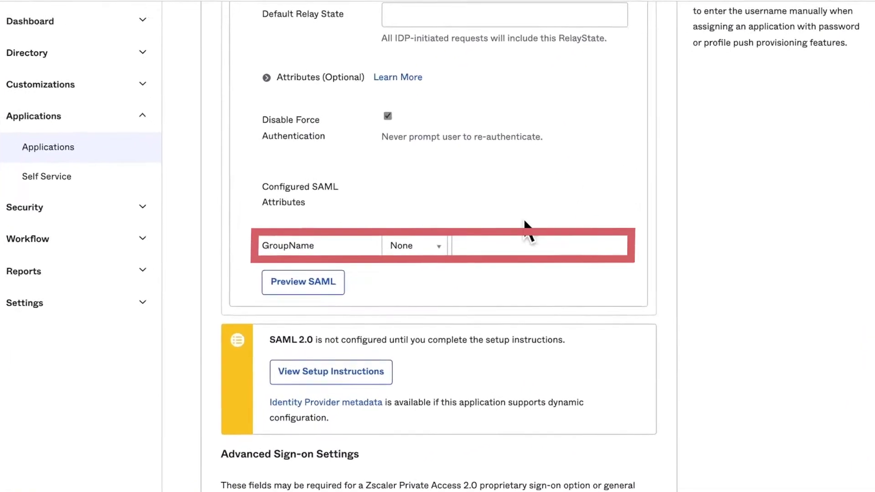
{"action": "left_click", "coordinate": [450, 239]}
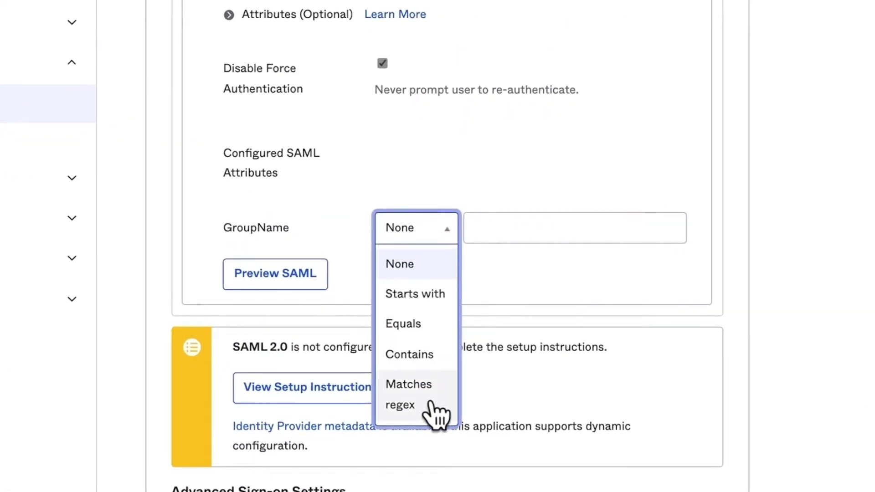
{"action": "left_click", "coordinate": [426, 397]}
{"action": "left_click", "coordinate": [509, 235]}
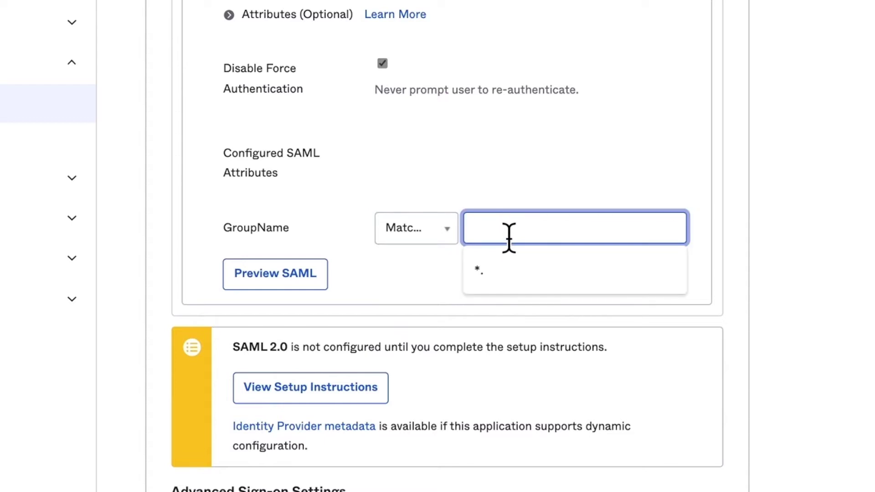
{"action": "type", "text": "*."}
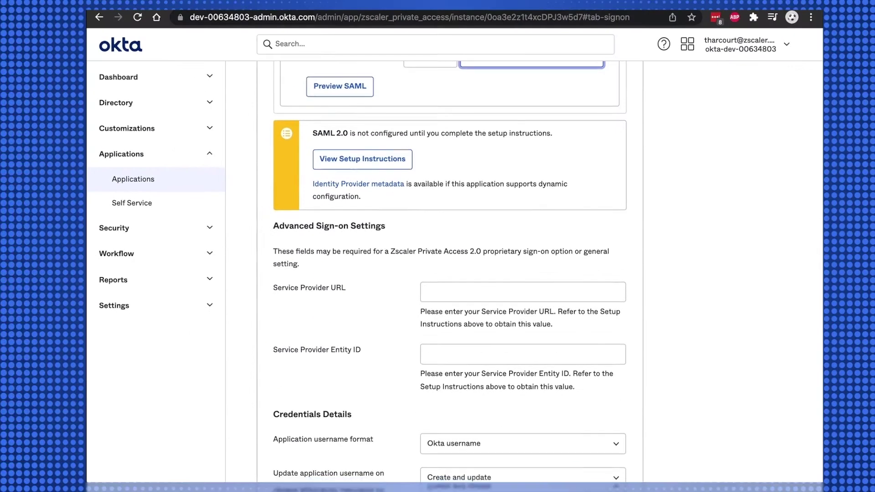
{"action": "scroll", "coordinate": [452, 205], "scroll_direction": "down", "scroll_amount": 2}
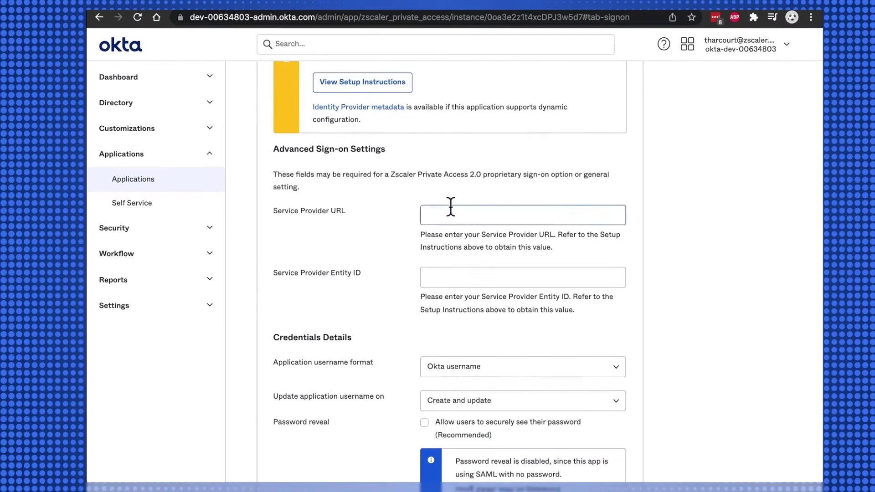
- Download Okta's IdP metadata file, then save the pasted ZPA Service Provider URL and Entity ID
{"action": "right_click", "coordinate": [396, 108]}
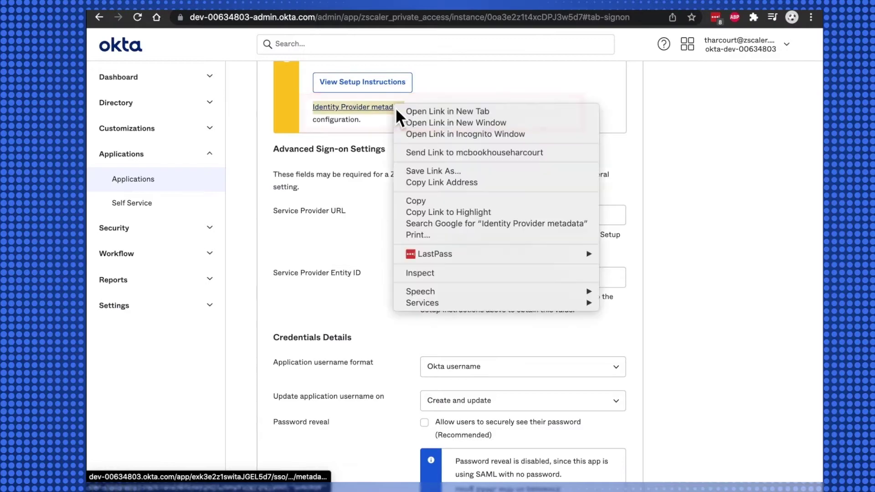
{"action": "left_click", "coordinate": [422, 172]}
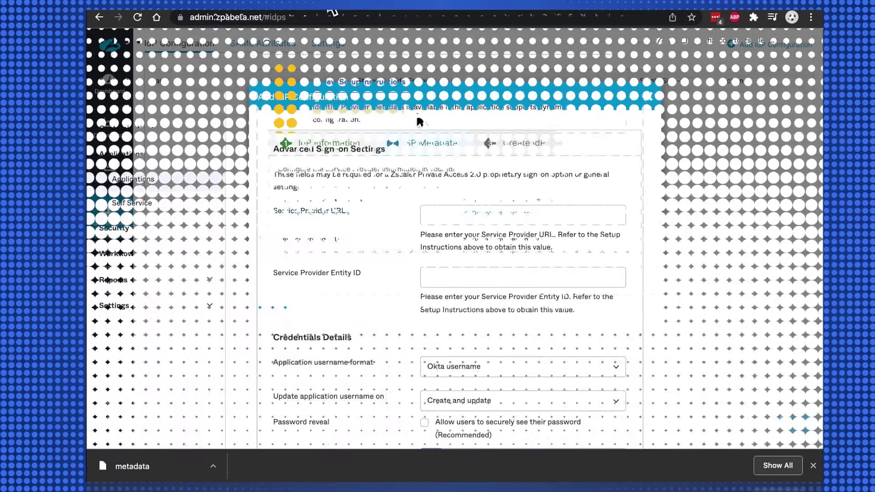
{"action": "left_click", "coordinate": [459, 215]}
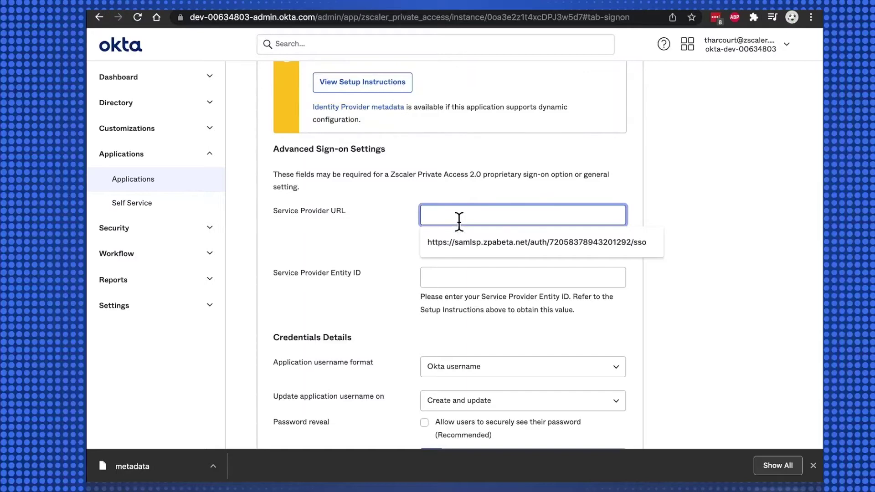
{"action": "key", "text": "super+v"}
{"action": "left_click", "coordinate": [510, 279]}
{"action": "key", "text": "super+v"}
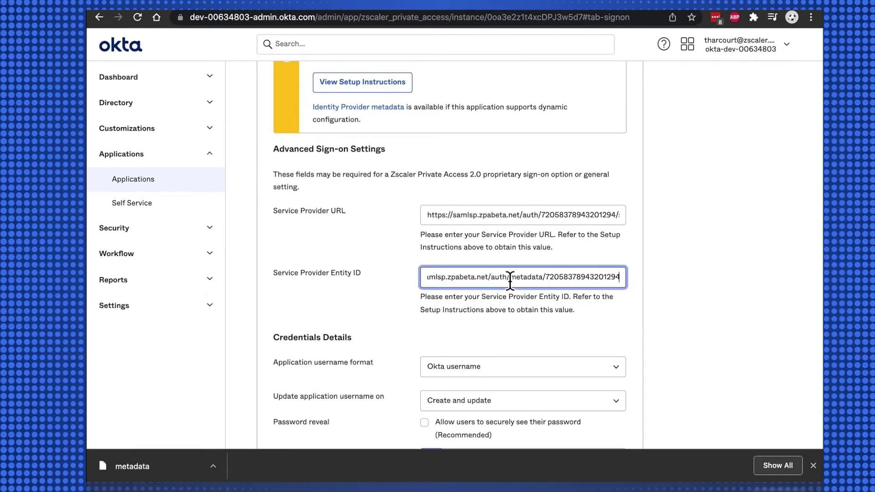
{"action": "scroll", "coordinate": [510, 278], "scroll_direction": "down", "scroll_amount": 5}
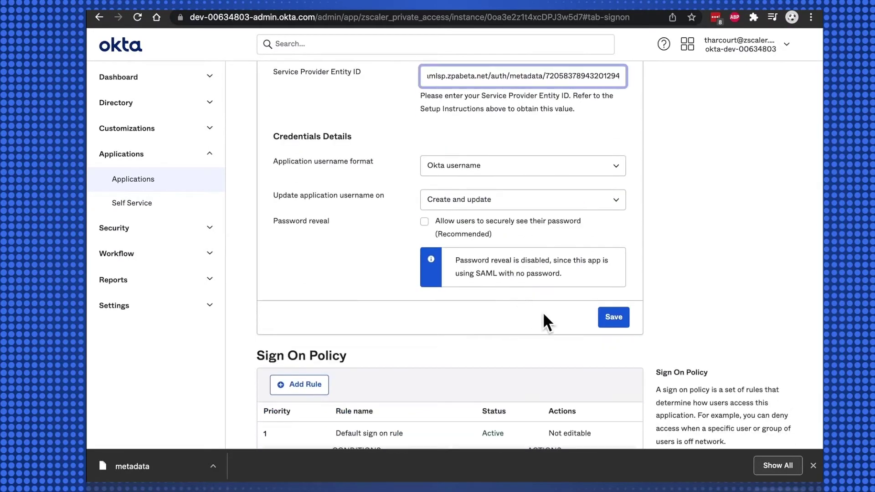
{"action": "left_click", "coordinate": [614, 318]}
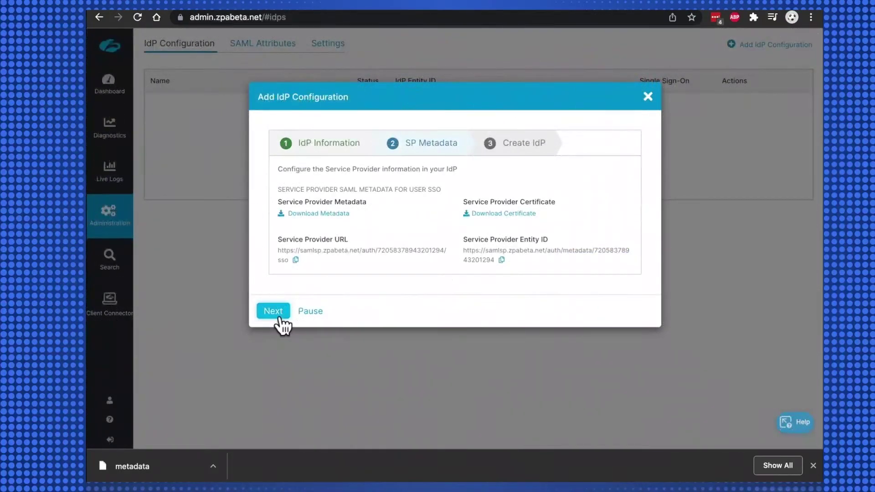
- At the Create IdP step, upload the downloaded 'metadata' file as the IdP Metadata File
{"action": "left_click", "coordinate": [276, 315]}
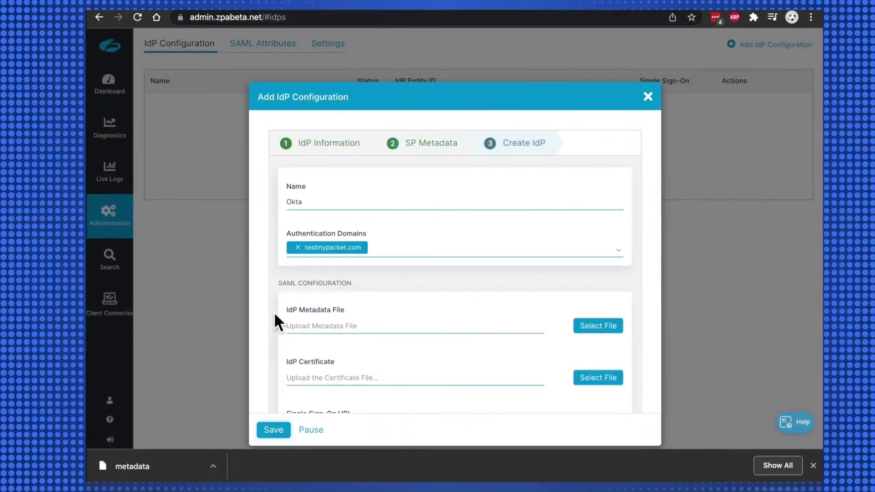
{"action": "left_click", "coordinate": [592, 328]}
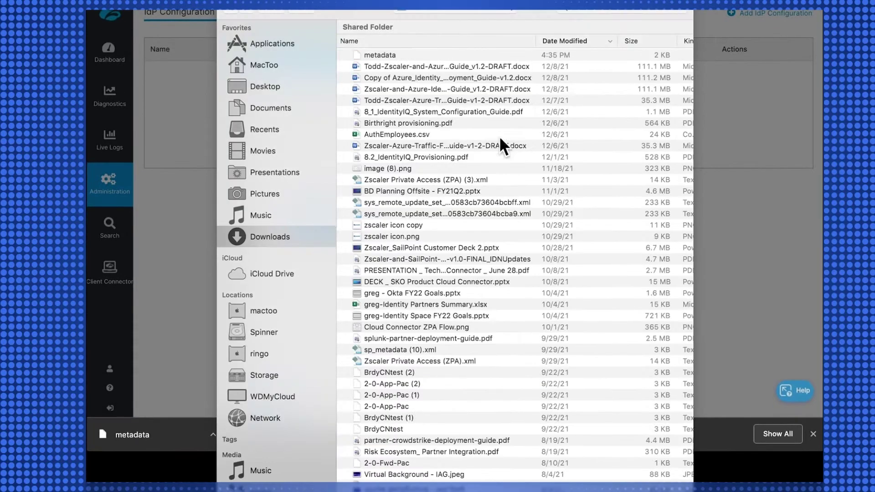
{"action": "left_click", "coordinate": [380, 55]}
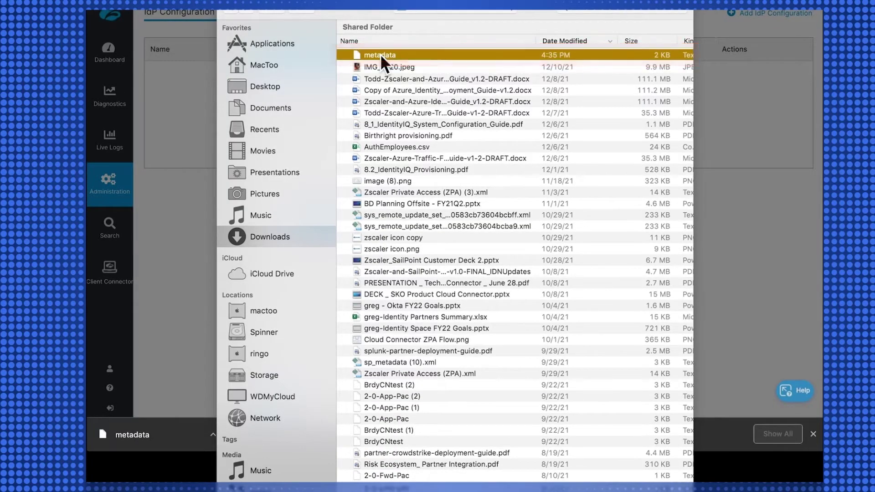
{"action": "key", "text": "Return"}
- Set ZPA (SP) SAML Request to Unsigned and enable HTTP-Redirect
{"action": "scroll", "coordinate": [505, 308], "scroll_direction": "down", "scroll_amount": 10}
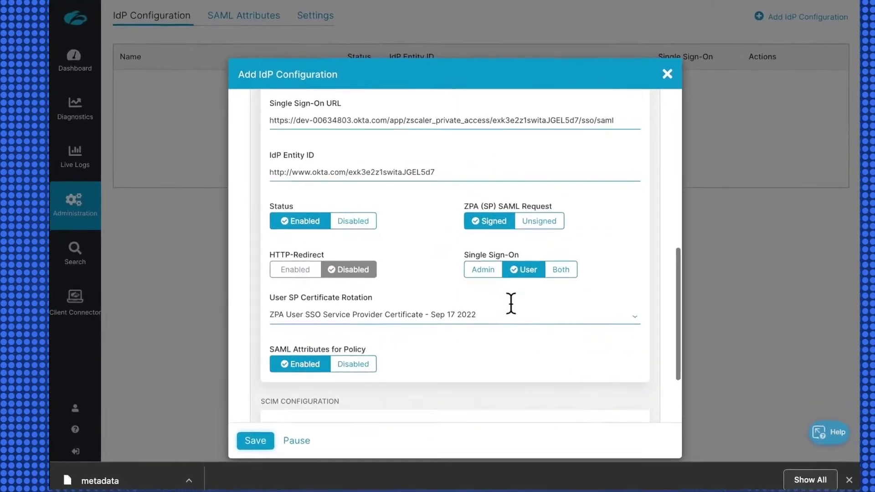
{"action": "scroll", "coordinate": [511, 304], "scroll_direction": "down", "scroll_amount": 3}
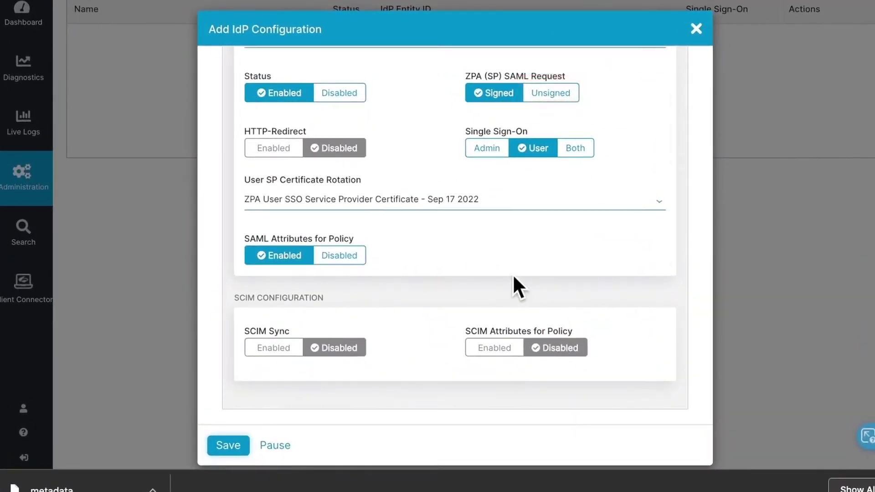
{"action": "left_click", "coordinate": [549, 98]}
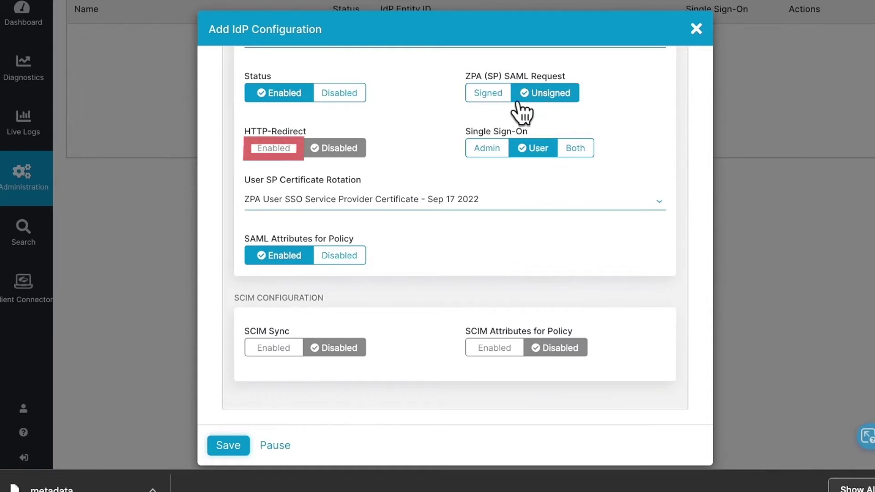
{"action": "left_click", "coordinate": [274, 152]}
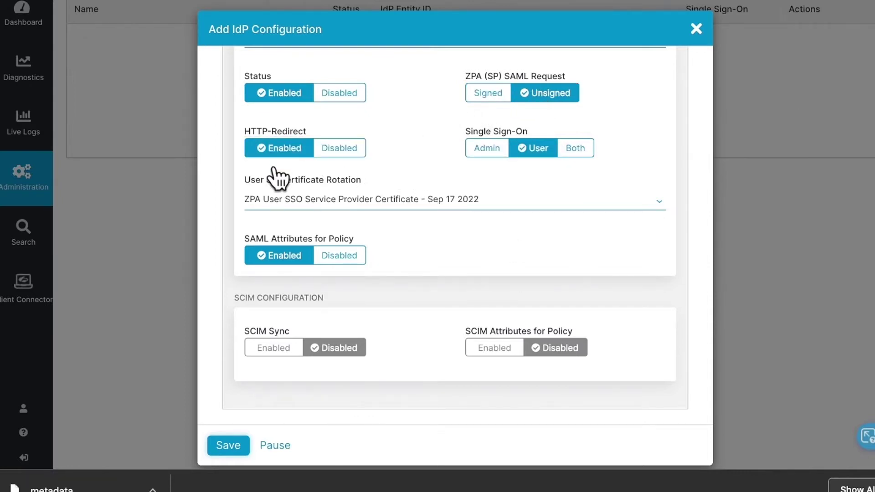
- Enable SCIM Sync and SCIM Attributes for Policy, generate a bearer token, and copy the SCIM endpoint
{"action": "left_click", "coordinate": [279, 347]}
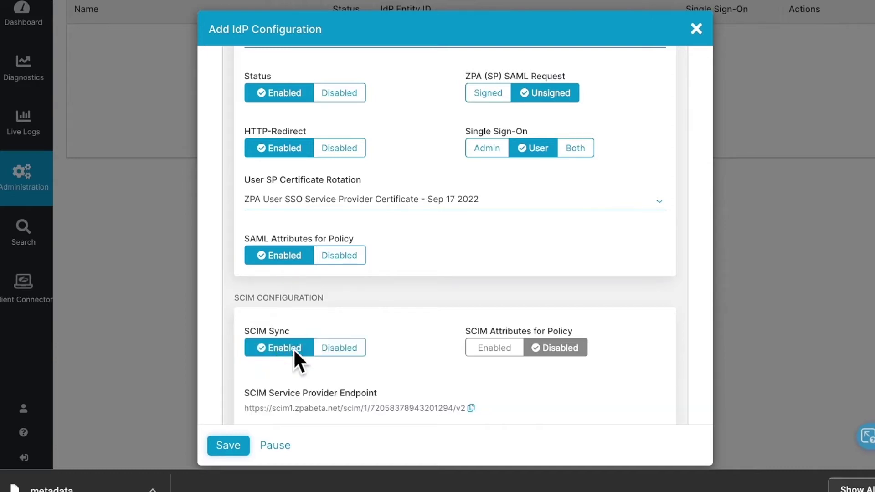
{"action": "scroll", "coordinate": [351, 336], "scroll_direction": "down", "scroll_amount": 2}
{"action": "left_click", "coordinate": [495, 281]}
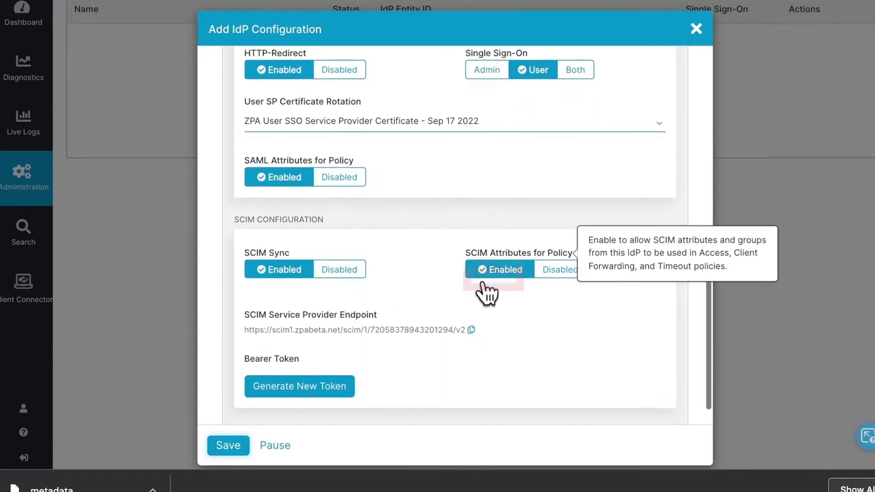
{"action": "scroll", "coordinate": [477, 287], "scroll_direction": "down", "scroll_amount": 1}
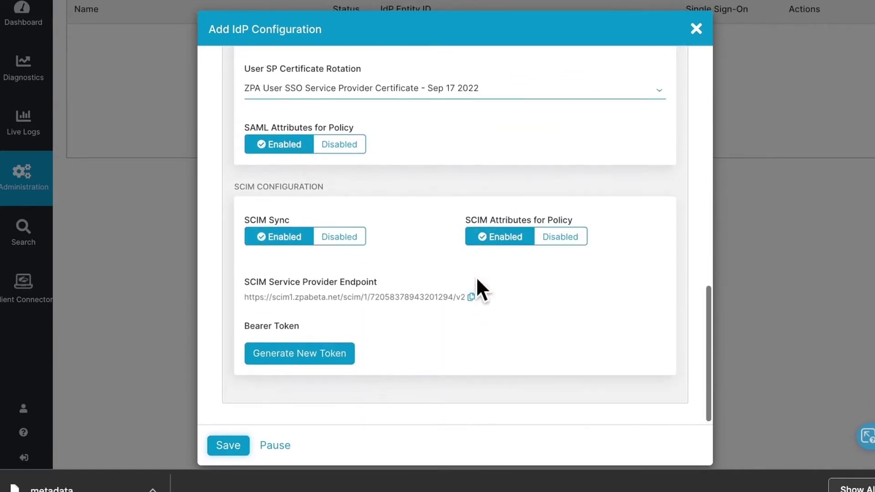
{"action": "left_click", "coordinate": [315, 361]}
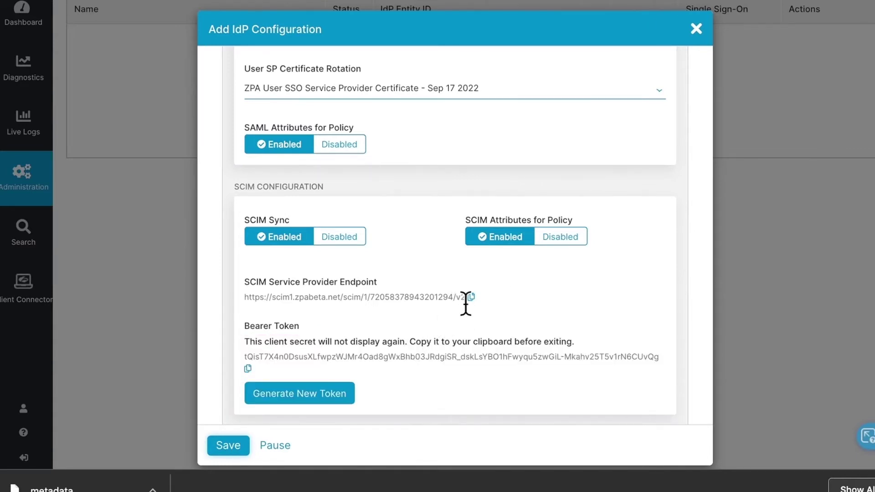
{"action": "left_click", "coordinate": [482, 305]}
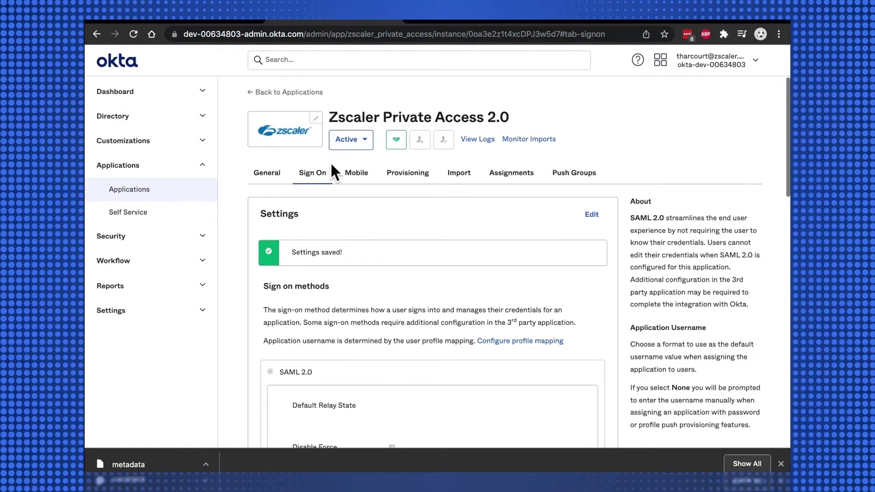
- On Okta's Provisioning tab, enable API integration with the ZPA SCIM endpoint as Base URL
{"action": "left_click", "coordinate": [421, 178]}
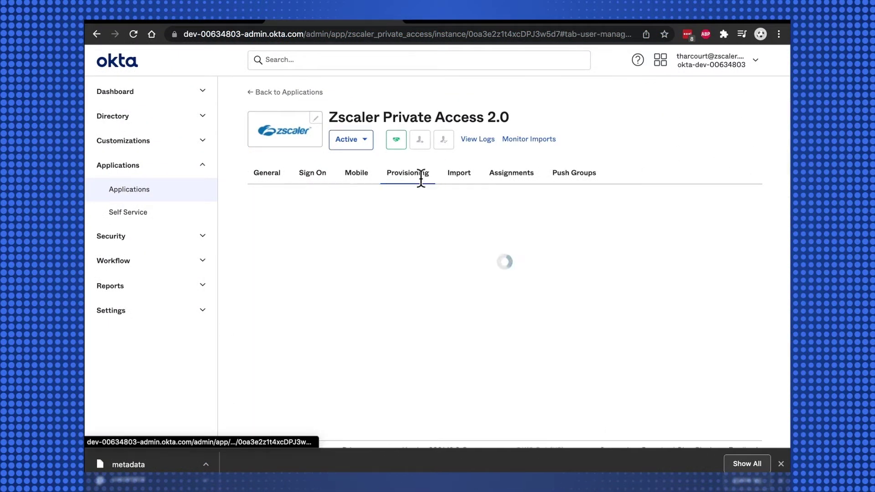
{"action": "scroll", "coordinate": [489, 254], "scroll_direction": "down", "scroll_amount": 2}
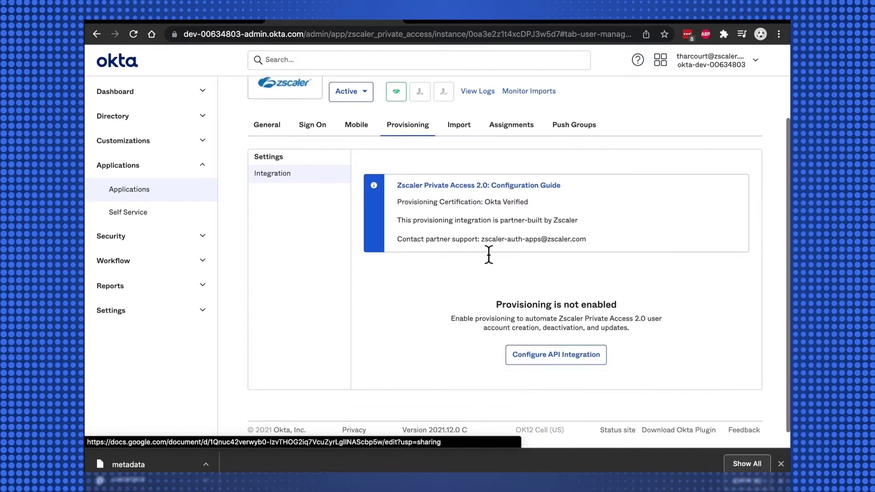
{"action": "left_click", "coordinate": [560, 359]}
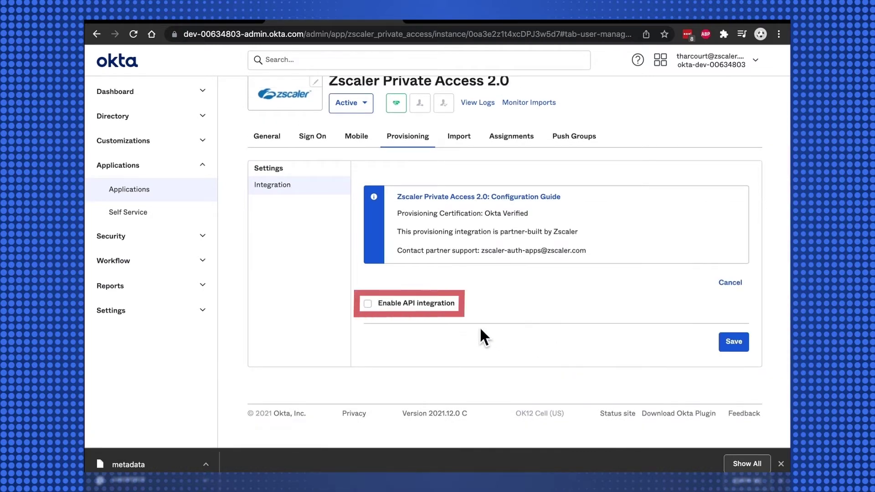
{"action": "left_click", "coordinate": [377, 310]}
{"action": "scroll", "coordinate": [436, 297], "scroll_direction": "down", "scroll_amount": 3}
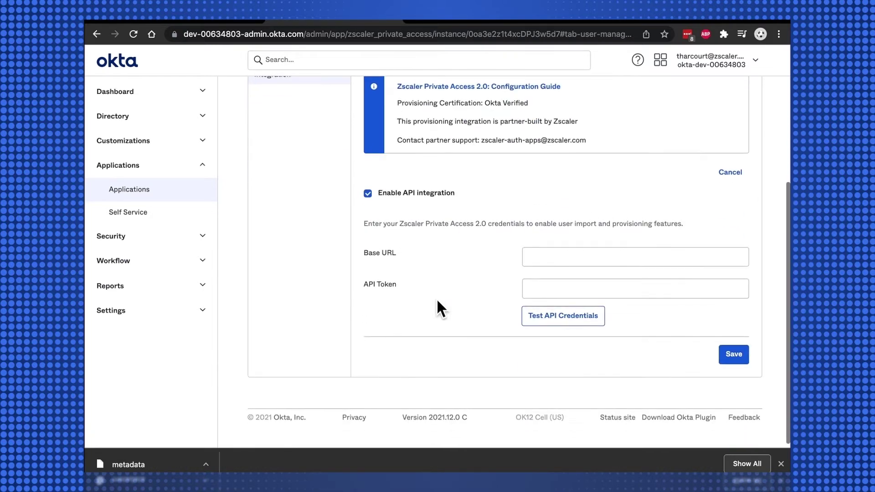
{"action": "left_click", "coordinate": [559, 259]}
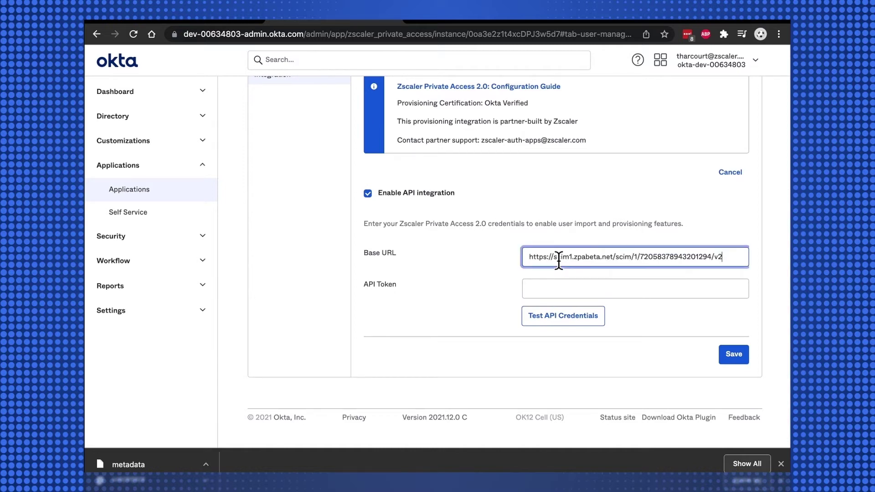
{"action": "left_click", "coordinate": [548, 291]}
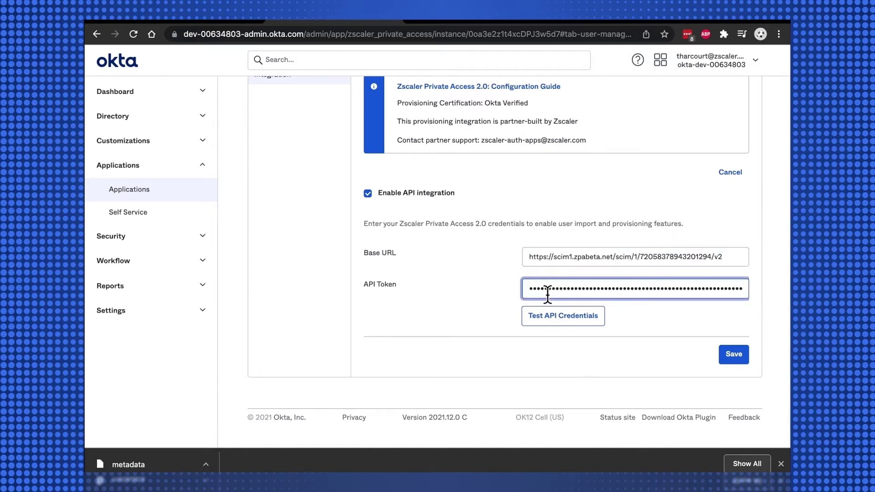
{"action": "left_click", "coordinate": [243, 21]}
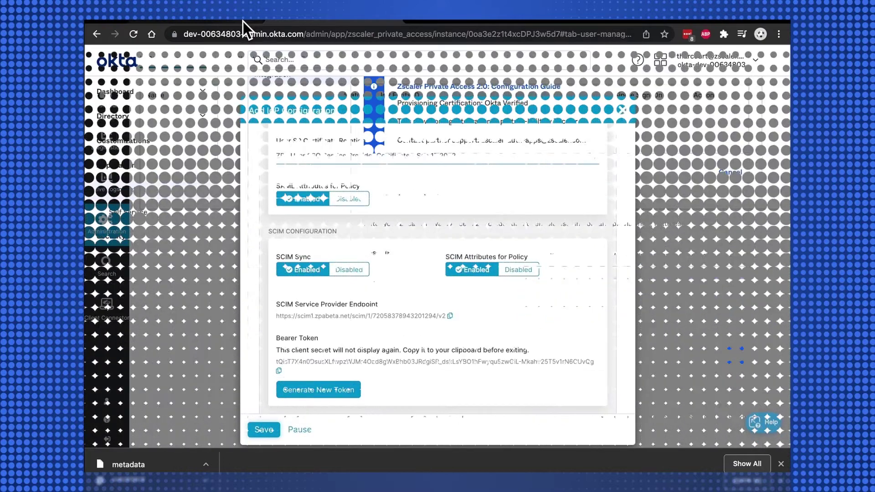
- Save the Okta IdP in ZPA, then test and save Okta's API credentials
{"action": "left_click", "coordinate": [271, 434]}
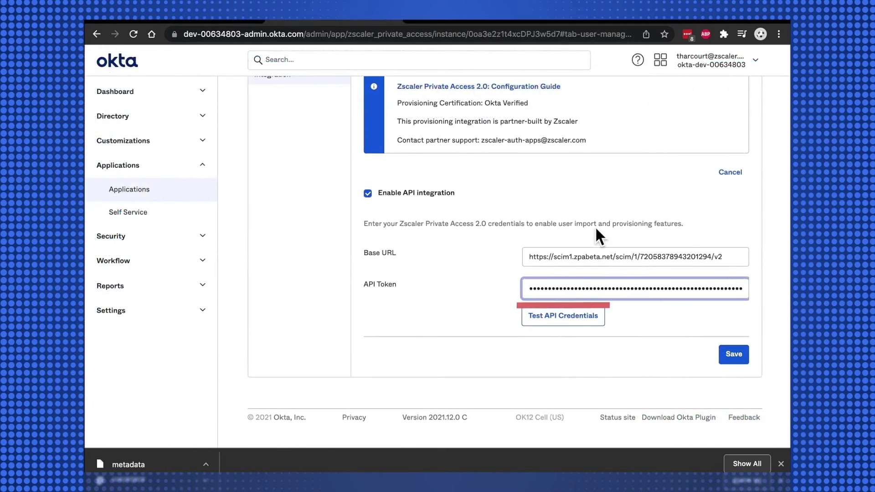
{"action": "left_click", "coordinate": [567, 318]}
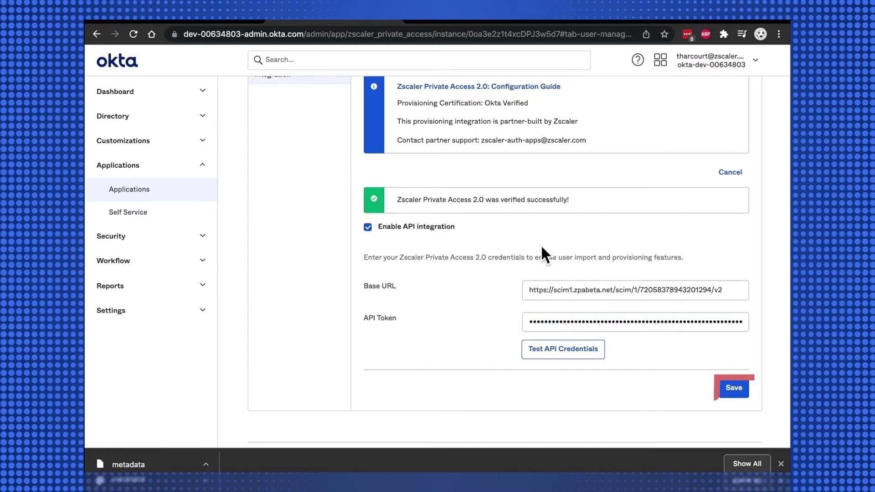
{"action": "left_click", "coordinate": [735, 390]}
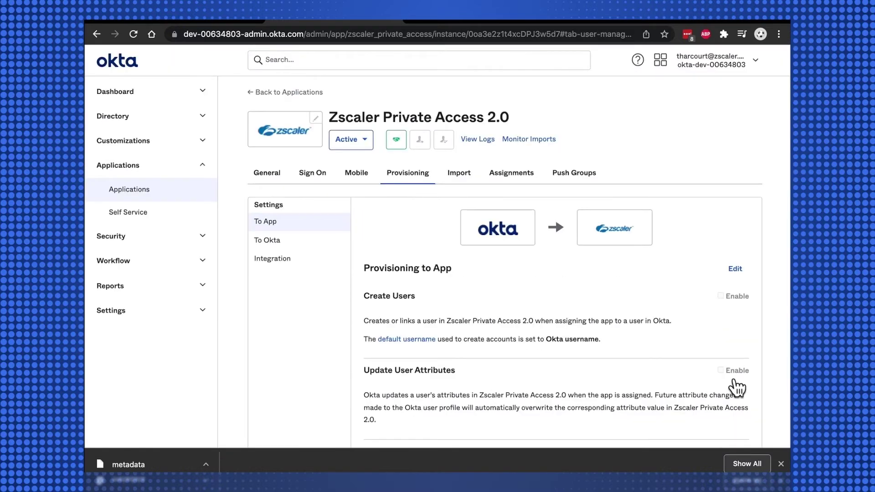
- Enable Create Users and Update User Attributes under Provisioning to App and save
{"action": "left_click", "coordinate": [735, 269]}
{"action": "left_click", "coordinate": [716, 299]}
{"action": "scroll", "coordinate": [716, 298], "scroll_direction": "down", "scroll_amount": 3}
{"action": "left_click", "coordinate": [723, 270]}
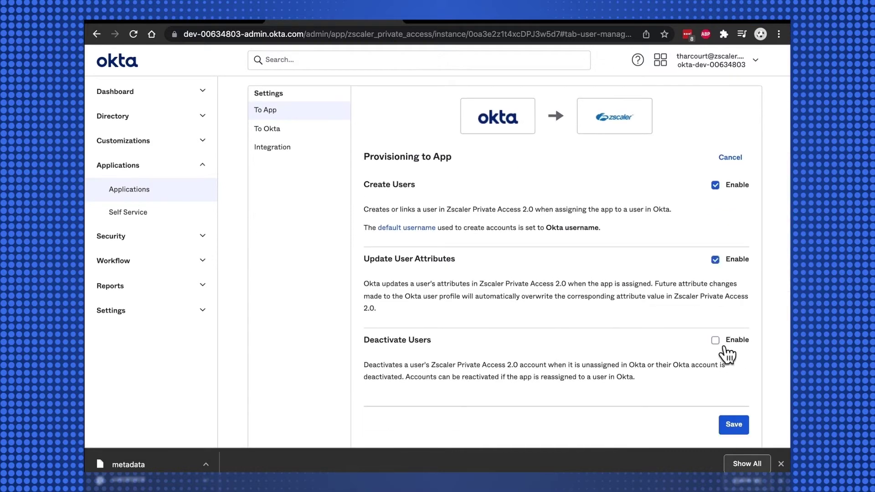
{"action": "left_click", "coordinate": [735, 425]}
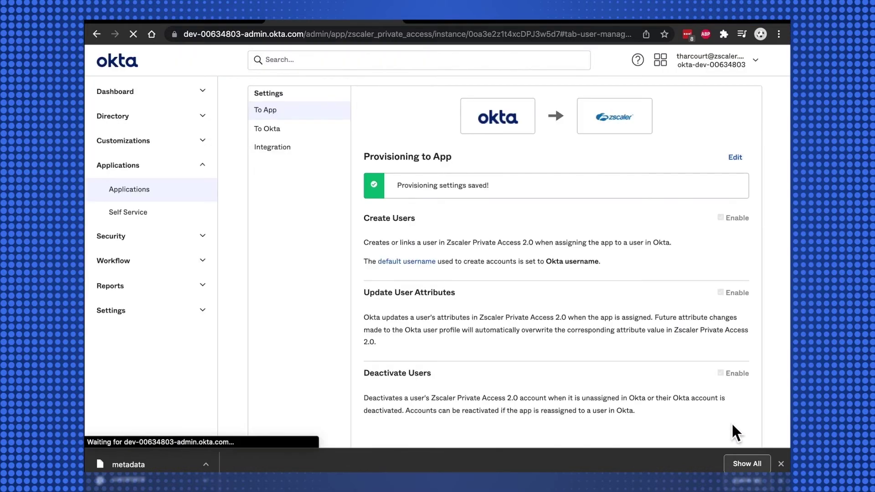
{"action": "scroll", "coordinate": [591, 324], "scroll_direction": "down", "scroll_amount": 1}
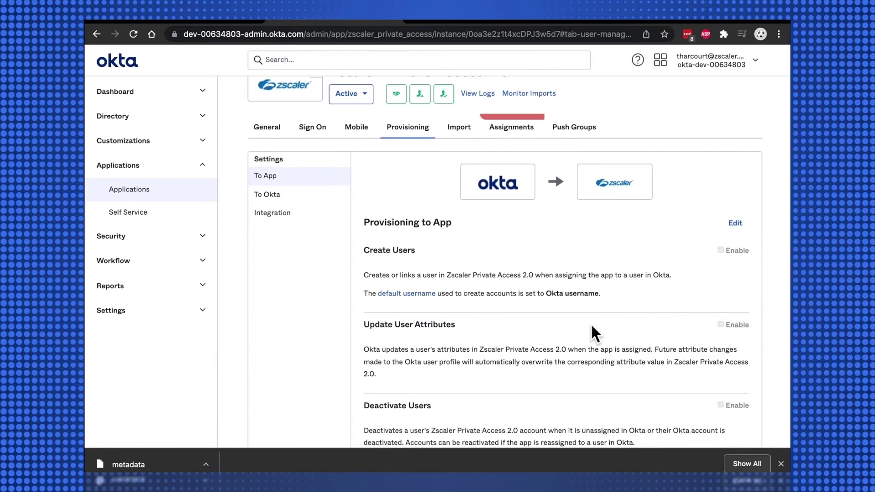
- Assign groups ZPA-Group-1 and ZPA-Group-2, found by searching 'zp', to the Zscaler Private Access 2.0 app
{"action": "left_click", "coordinate": [513, 148]}
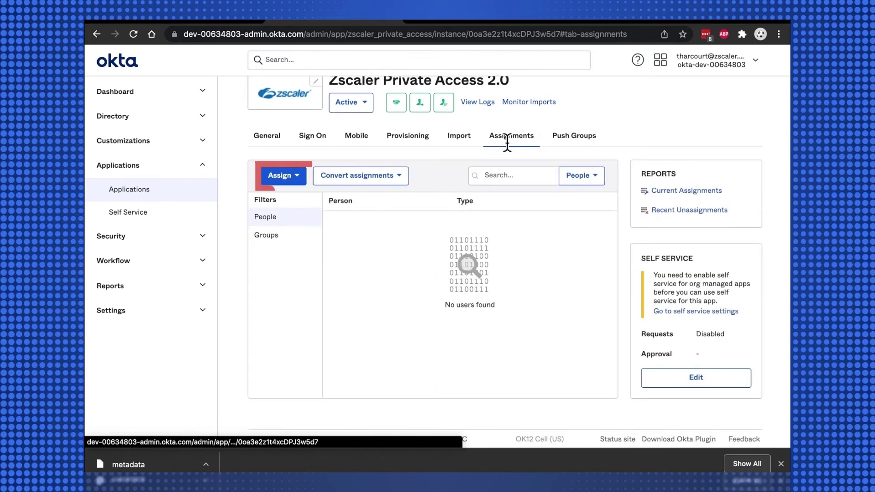
{"action": "left_click", "coordinate": [302, 177]}
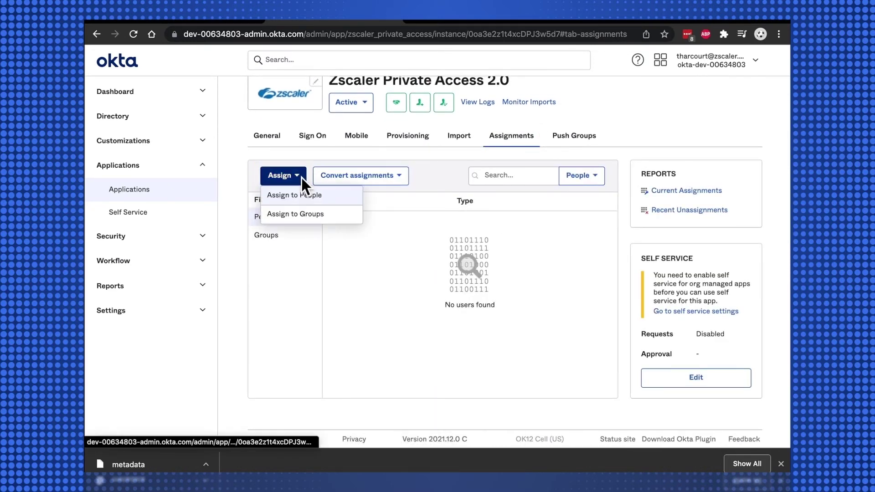
{"action": "left_click", "coordinate": [318, 219]}
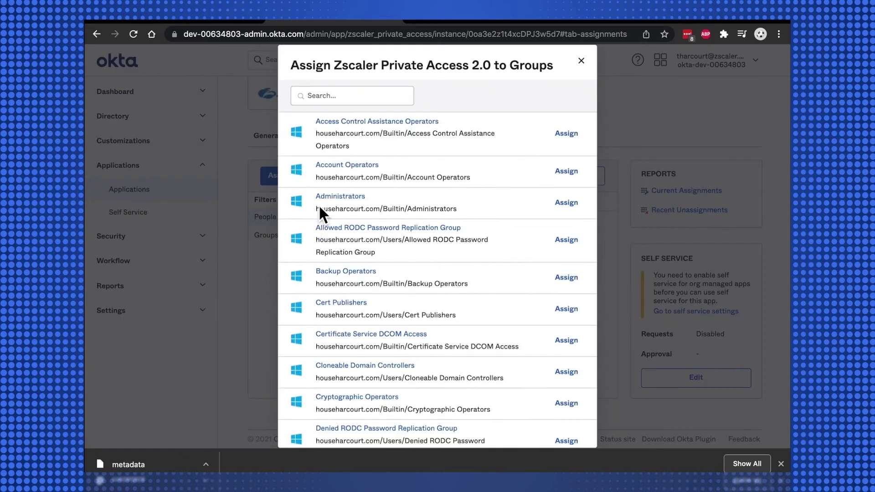
{"action": "left_click", "coordinate": [344, 96]}
{"action": "type", "text": "zp"}
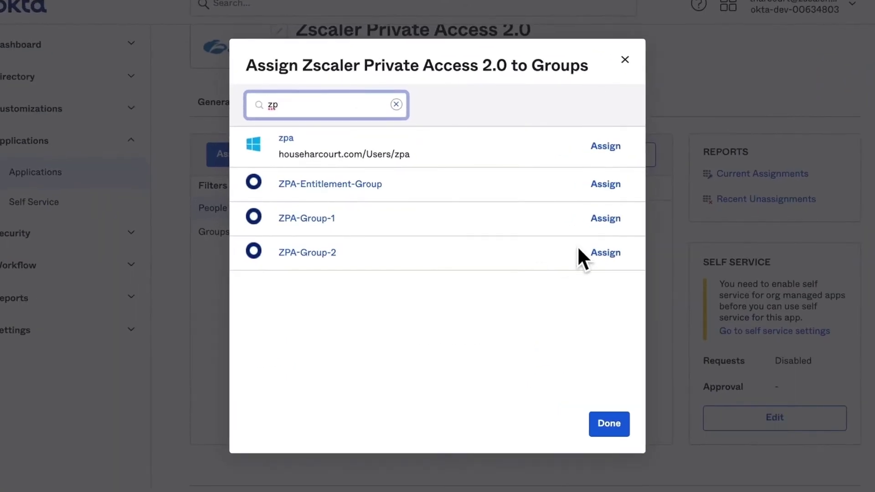
{"action": "left_click", "coordinate": [568, 182]}
{"action": "left_click", "coordinate": [606, 255]}
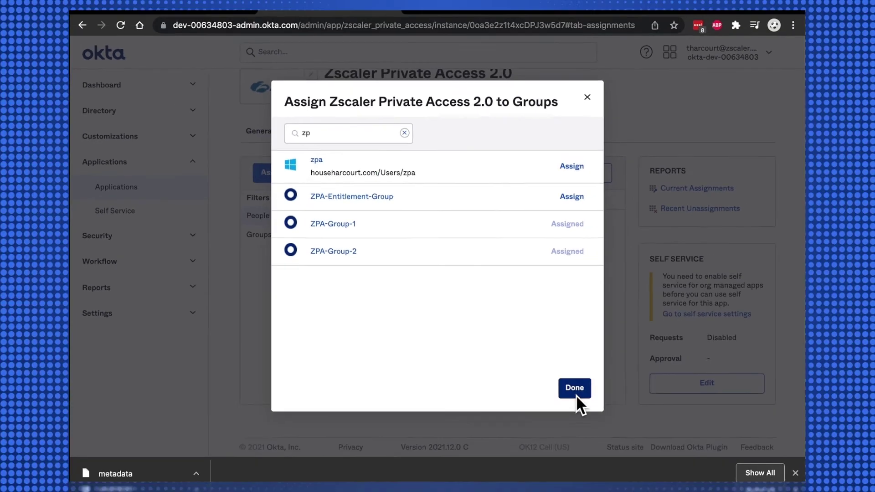
{"action": "left_click", "coordinate": [575, 389]}
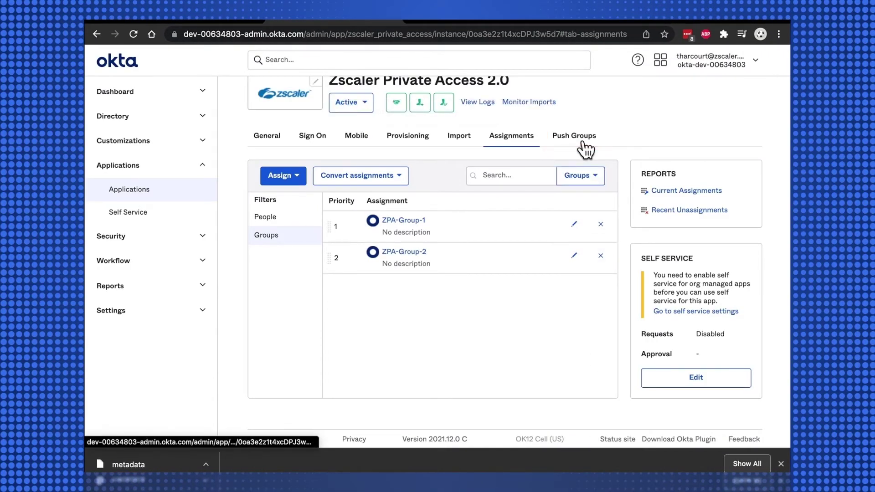
- Push ZPA-Group-1 to Zscaler Private Access 2.0, found by name 'zpa'
{"action": "left_click", "coordinate": [577, 139]}
{"action": "left_click", "coordinate": [296, 204]}
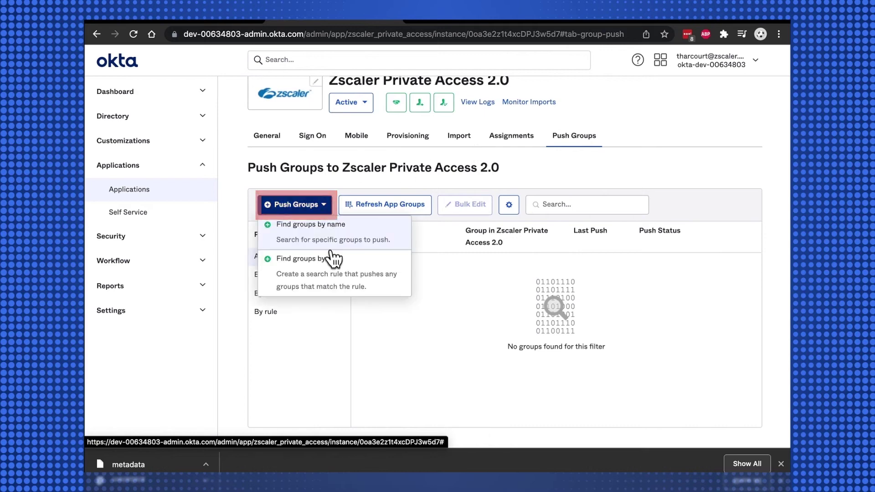
{"action": "left_click", "coordinate": [314, 226]}
{"action": "type", "text": "zpa"}
{"action": "left_click", "coordinate": [412, 348]}
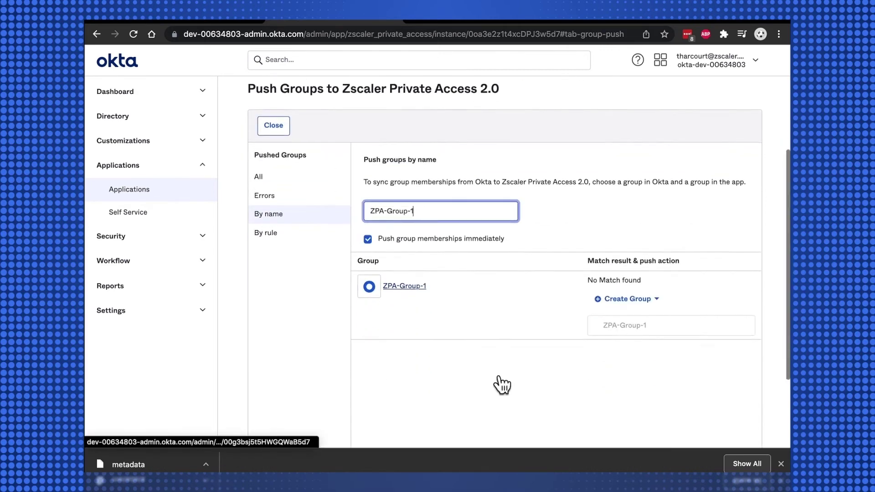
{"action": "scroll", "coordinate": [498, 385], "scroll_direction": "down", "scroll_amount": 4}
{"action": "left_click", "coordinate": [723, 379]}
- Push ZPA-Group-2 to Zscaler Private Access 2.0 as well and save
{"action": "left_click", "coordinate": [420, 112]}
{"action": "type", "text": "zpa"}
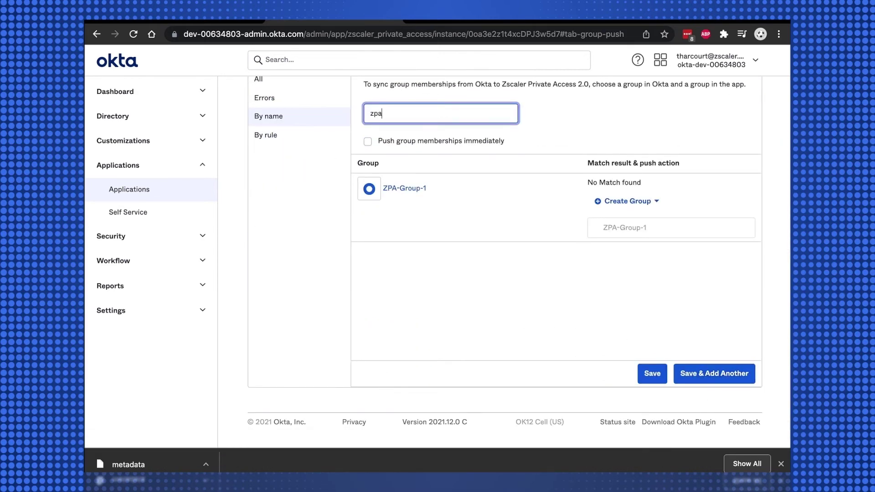
{"action": "left_click", "coordinate": [418, 169]}
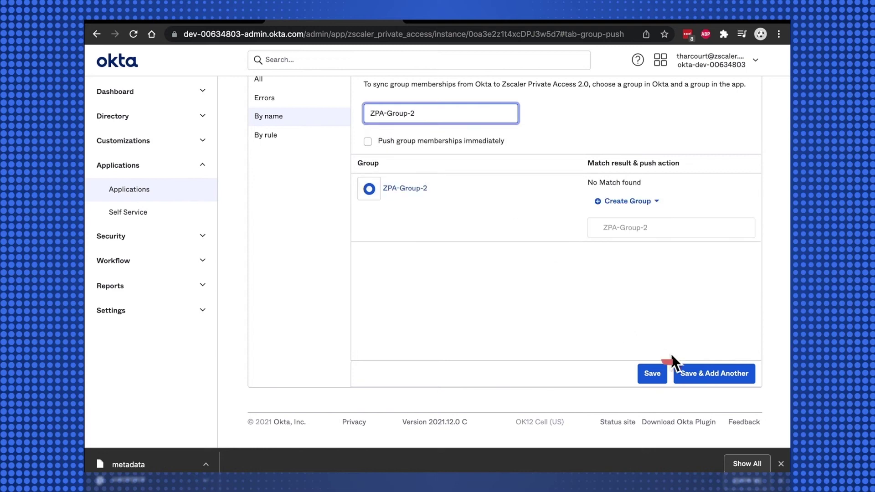
{"action": "left_click", "coordinate": [655, 377]}
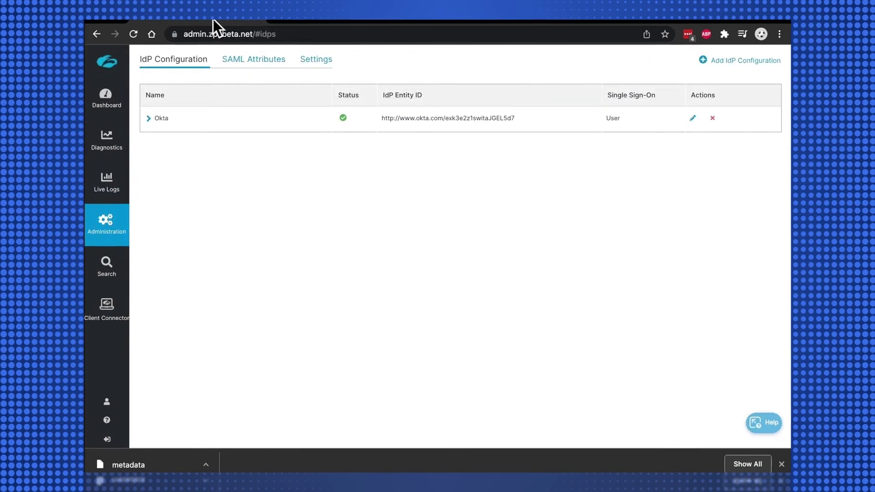
- Go to Administration > SCIM Management > SCIM Groups to see ZPA-Group-1 (90438) and ZPA-Group-2 (90439)
{"action": "mouse_move", "coordinate": [113, 231]}
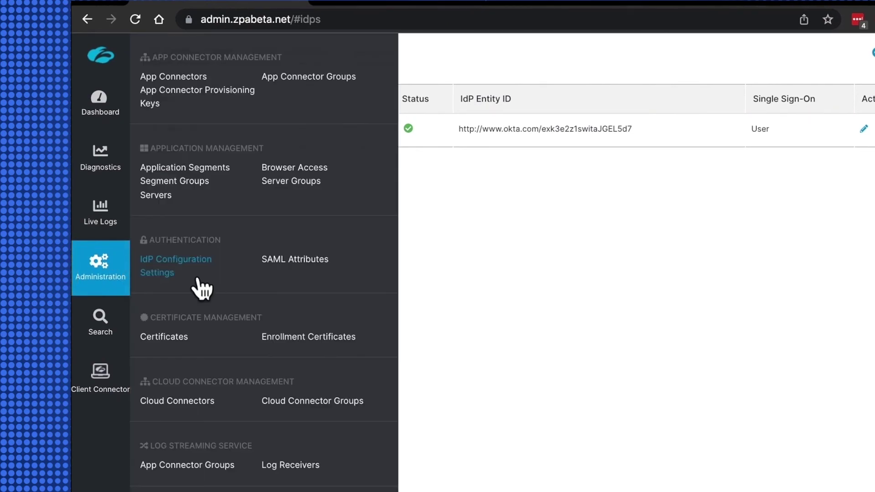
{"action": "scroll", "coordinate": [193, 285], "scroll_direction": "down", "scroll_amount": 10}
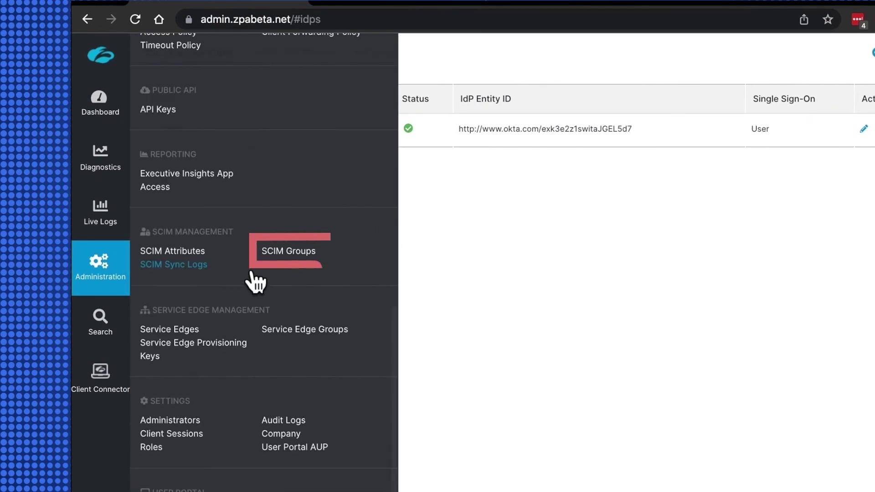
{"action": "left_click", "coordinate": [300, 254]}
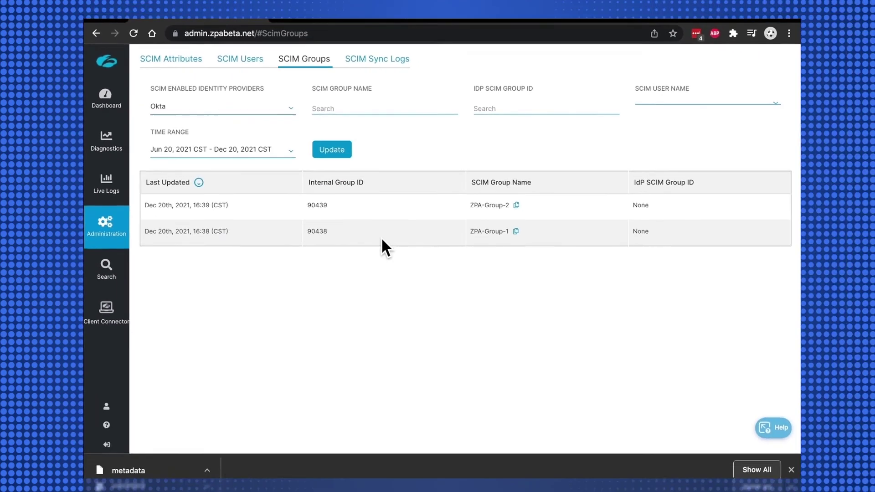